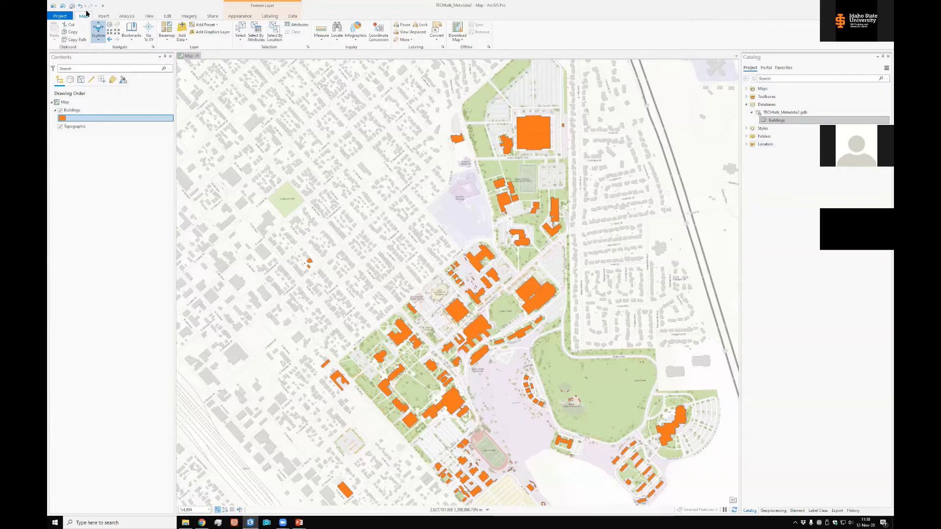
Check which metadata style is set in the application options, leaving the settings as they are, and return to the map
left_click(58, 16)
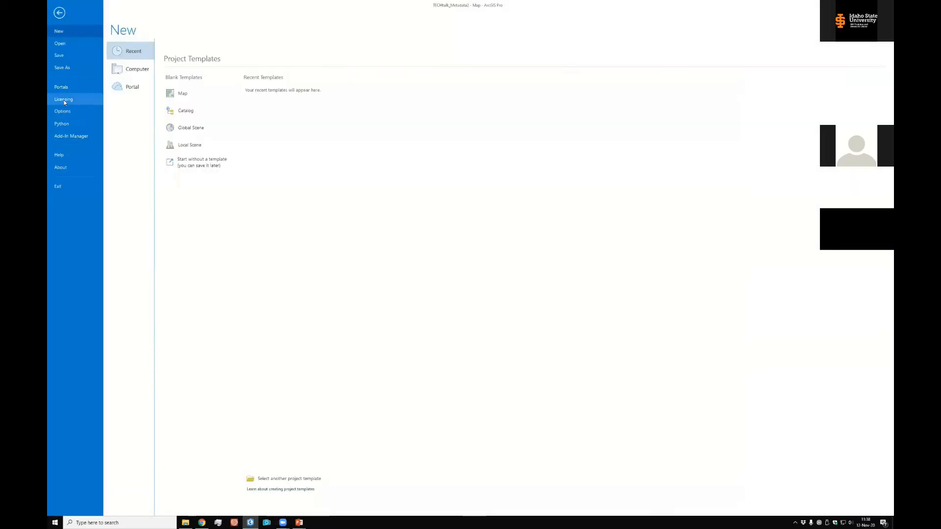
left_click(63, 114)
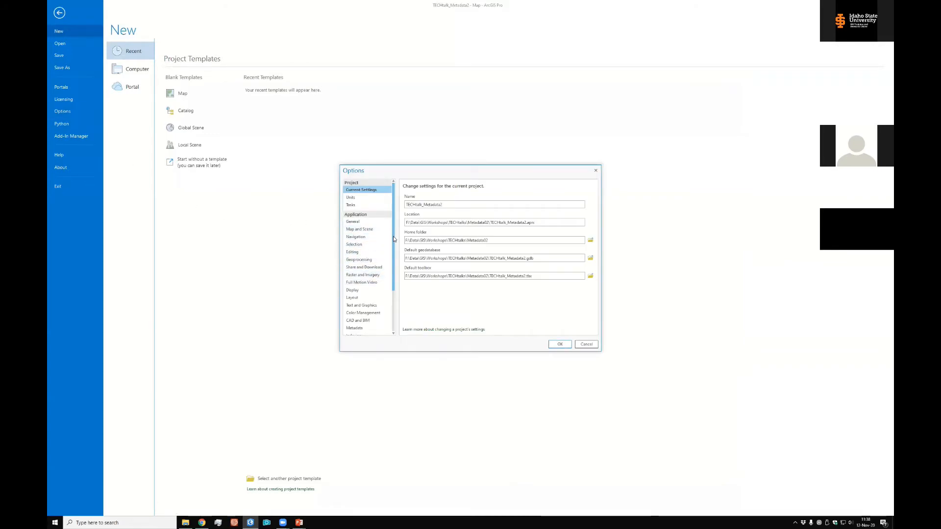
left_click_drag(394, 239, 393, 255)
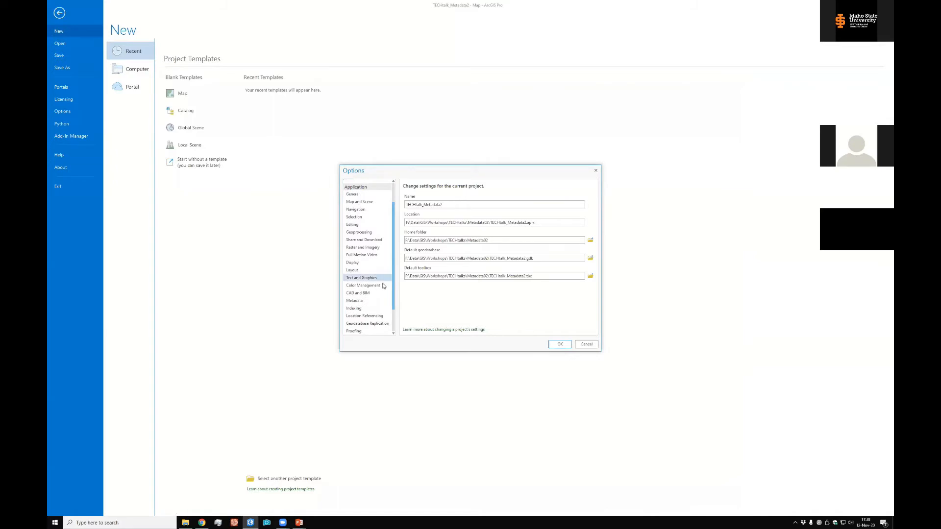
left_click(356, 301)
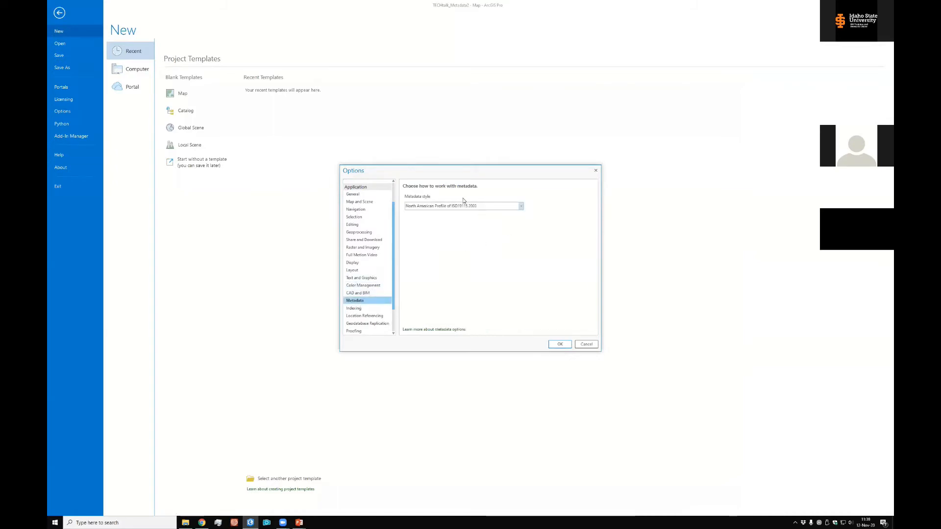
left_click(586, 344)
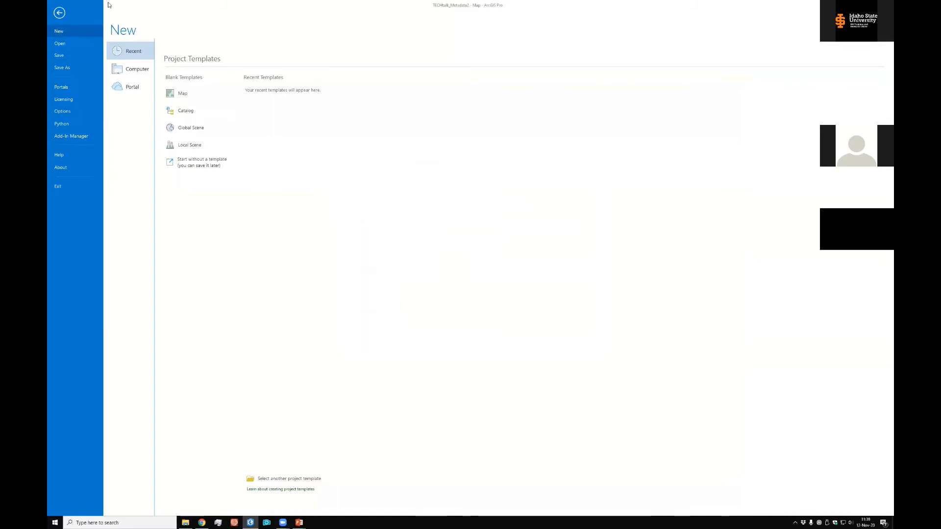
left_click(59, 13)
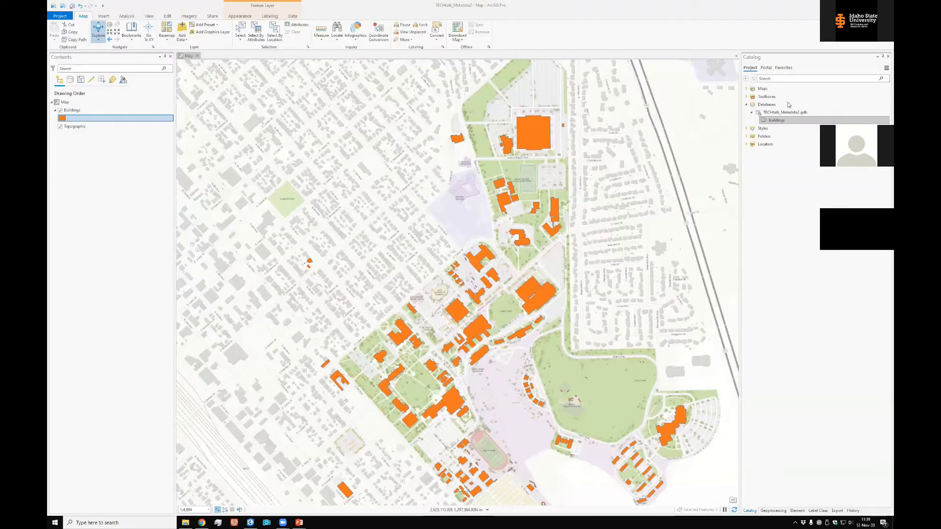
Open the metadata of the Buildings feature class in the project geodatabase for editing
left_click(777, 121)
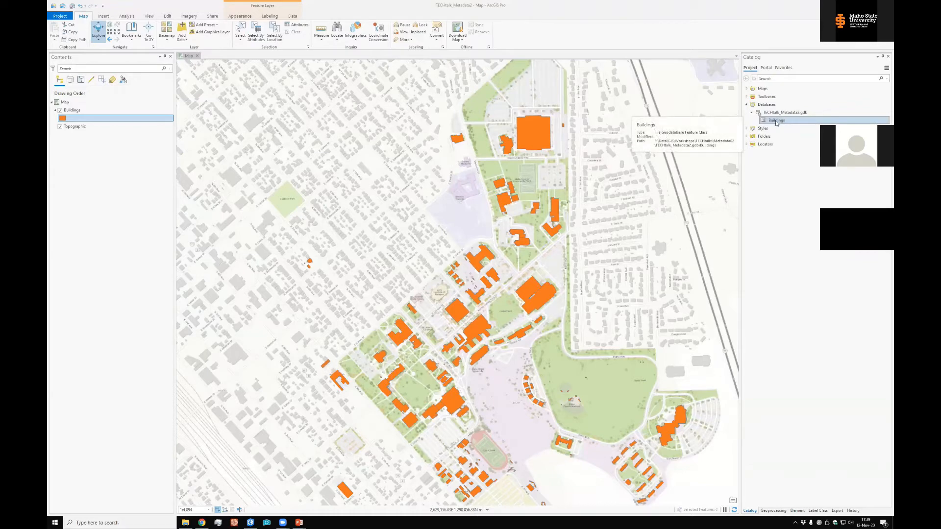
right_click(776, 122)
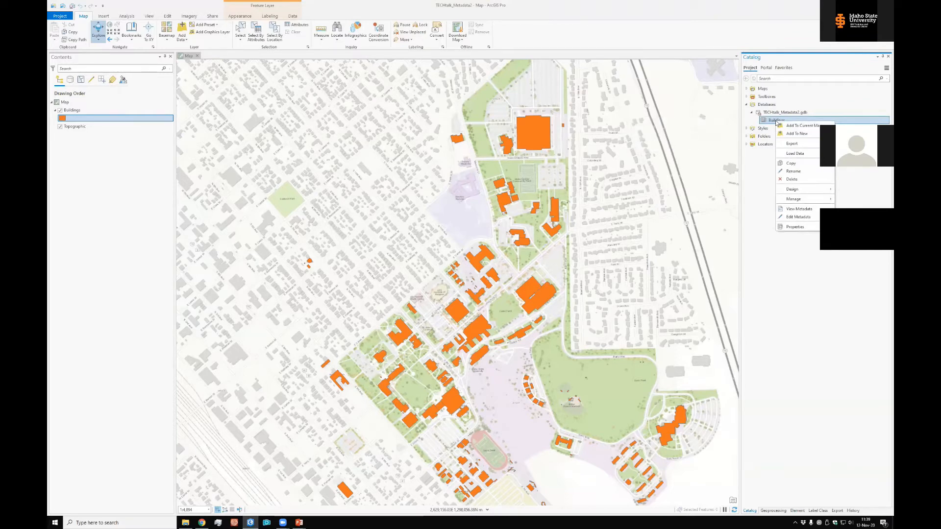
left_click(800, 217)
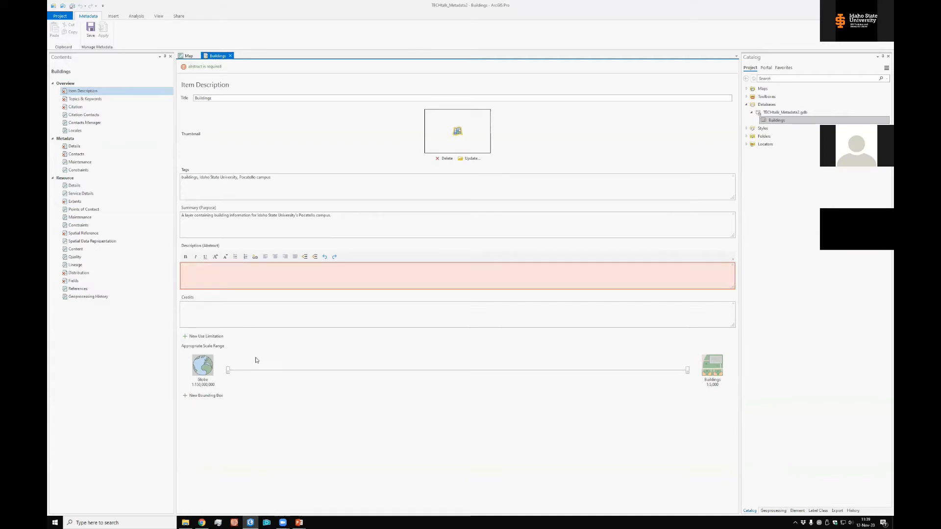
Review the Topics & Keywords, Citation, metadata Details and Spatial Reference pages of the Buildings metadata for required entries
left_click(77, 100)
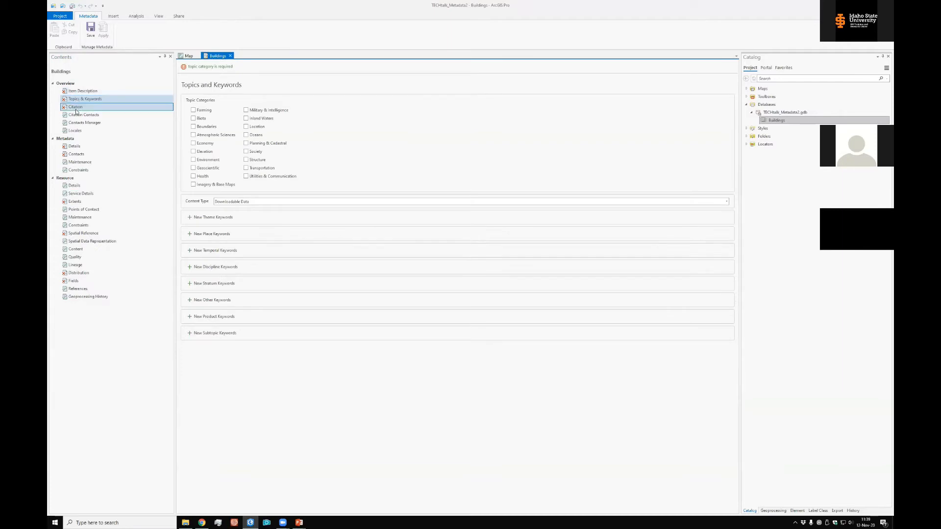
left_click(76, 108)
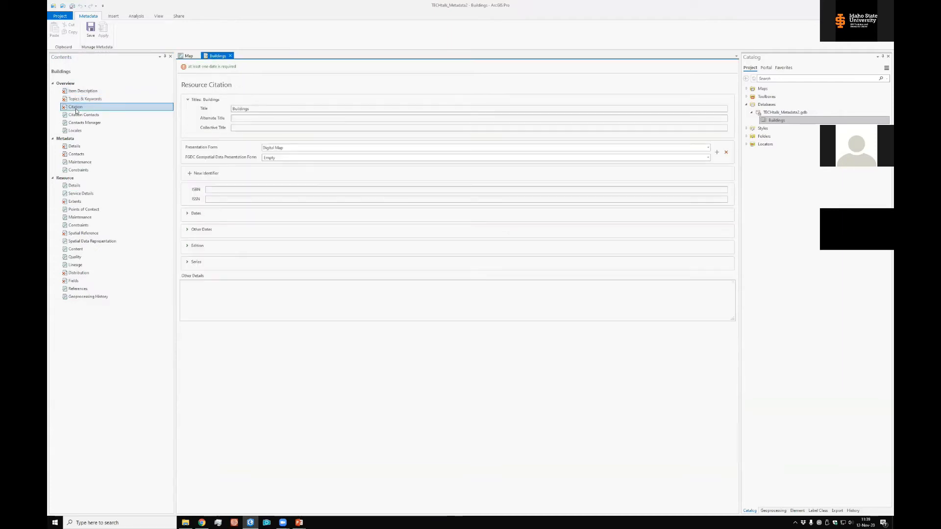
left_click(75, 147)
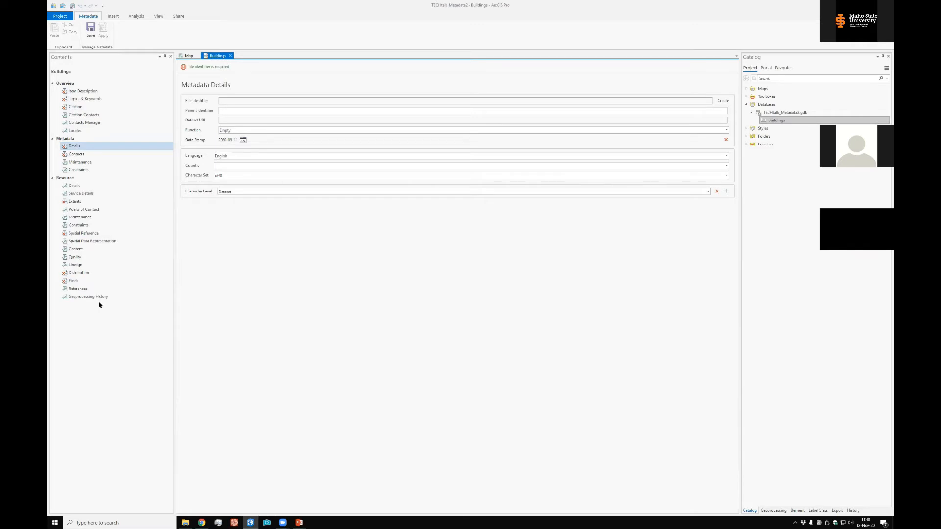
left_click(82, 235)
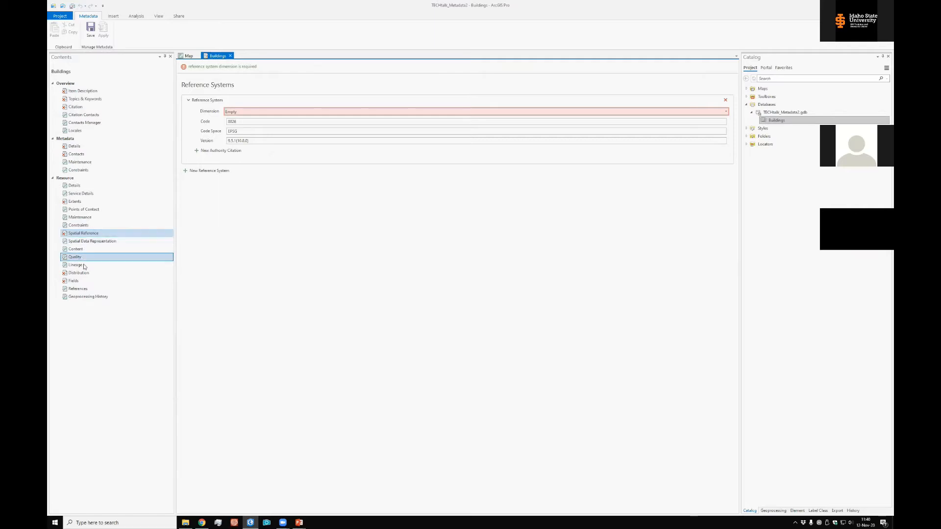
Show the entity and attribute information for the fields and expand the StreetRep attribute to examine its definition entries
left_click(74, 282)
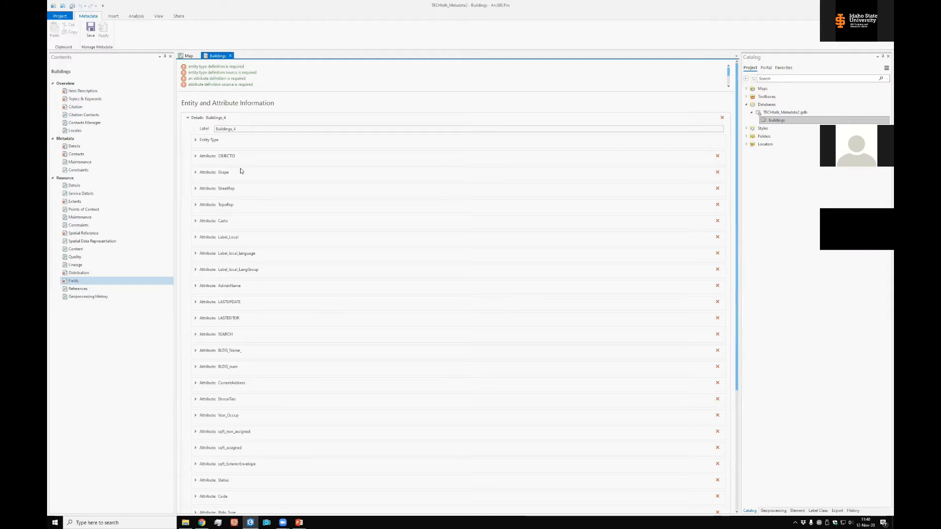
left_click(195, 189)
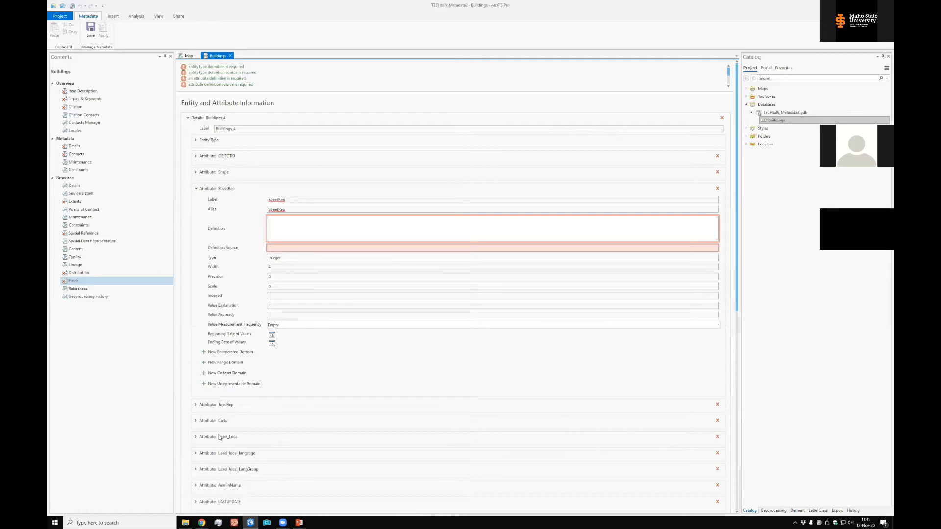
left_click(323, 247)
left_click_drag(737, 161, 745, 279)
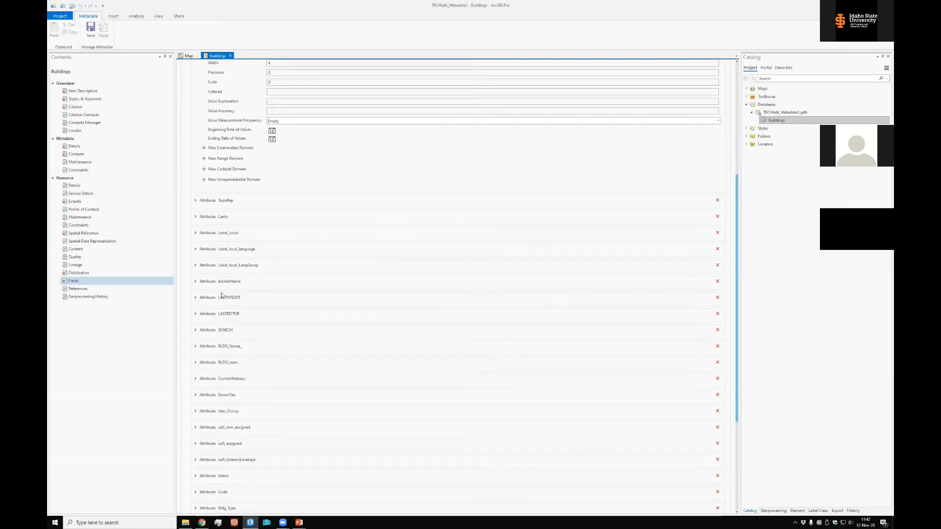
Expand the LASTUPDATE and LASTEDITOR attributes to examine which definition entries they require
left_click(195, 298)
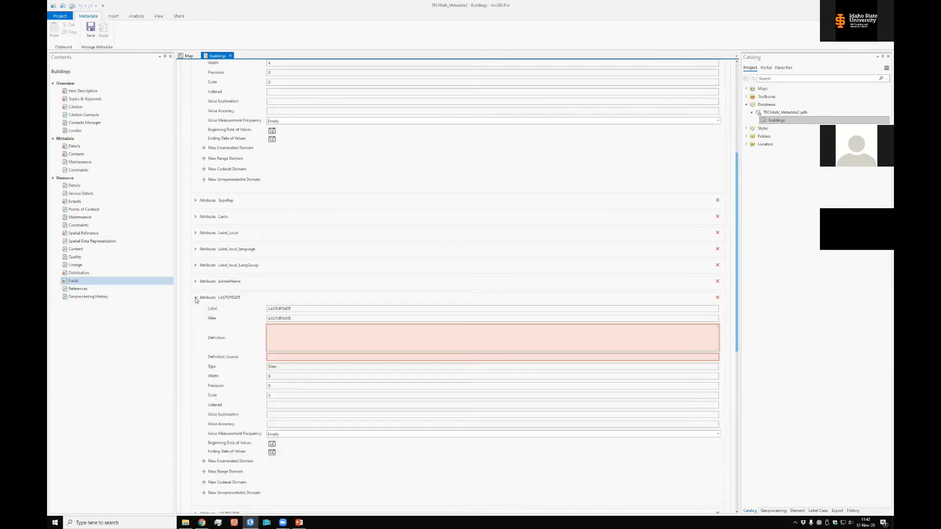
left_click(295, 338)
scroll(736, 270, "down", 3)
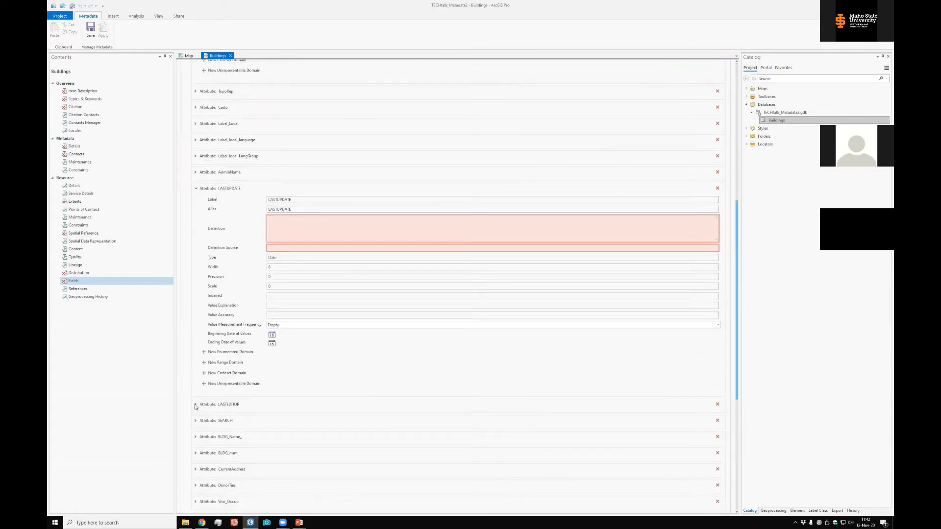
left_click(196, 405)
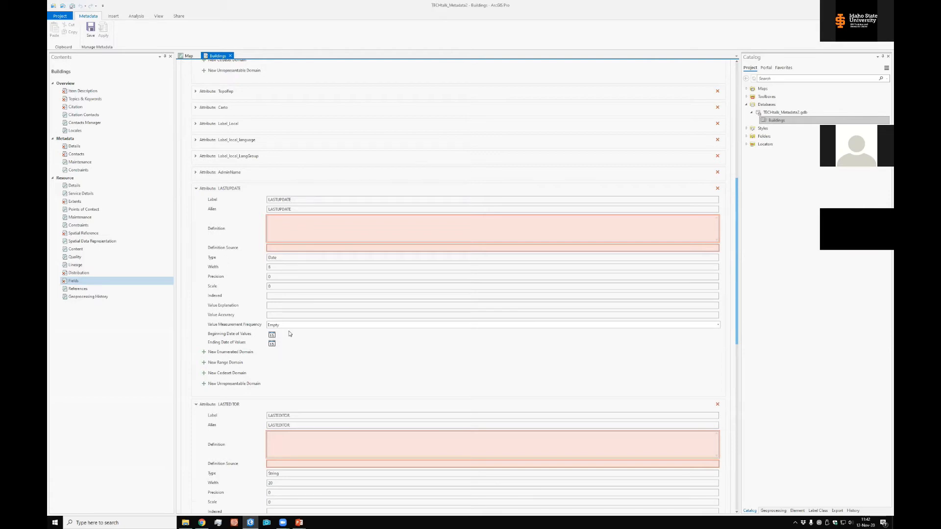
left_click(114, 16)
left_click(132, 16)
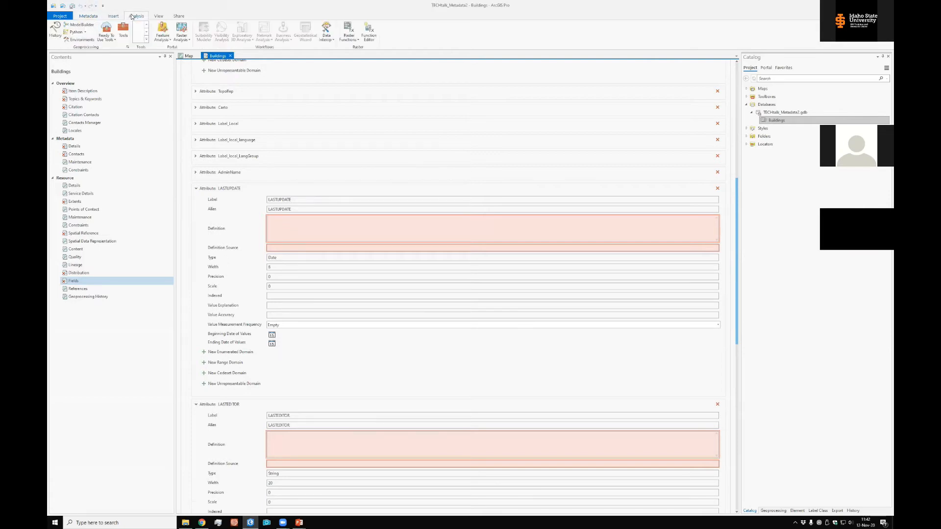
left_click(158, 17)
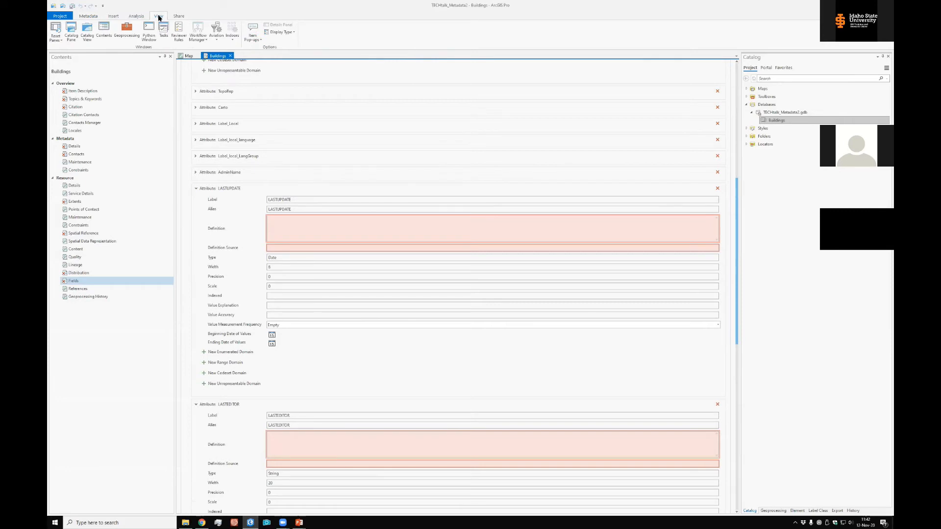
left_click(180, 16)
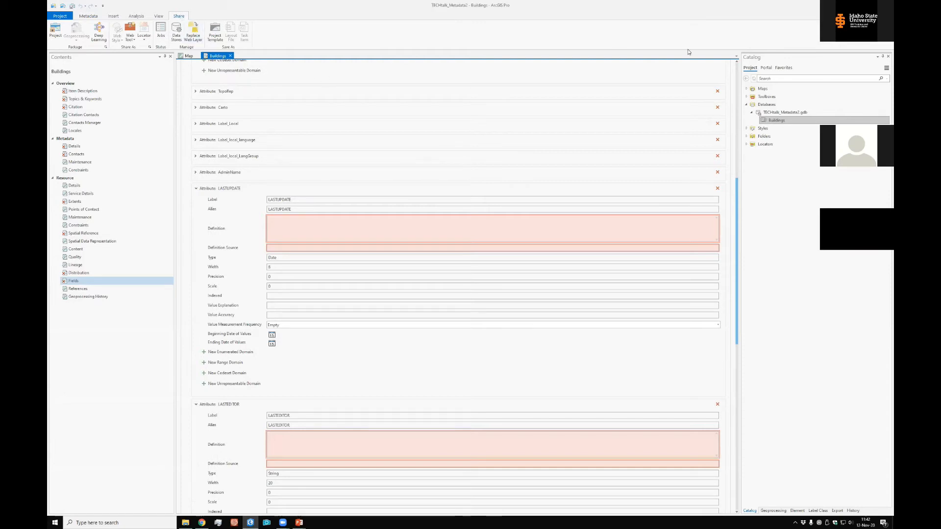
left_click(737, 57)
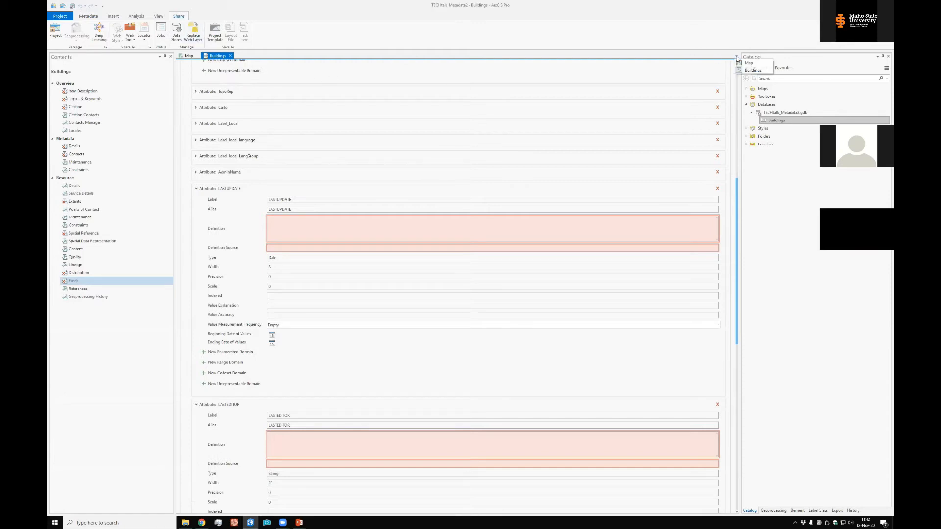
left_click(327, 55)
left_click(89, 17)
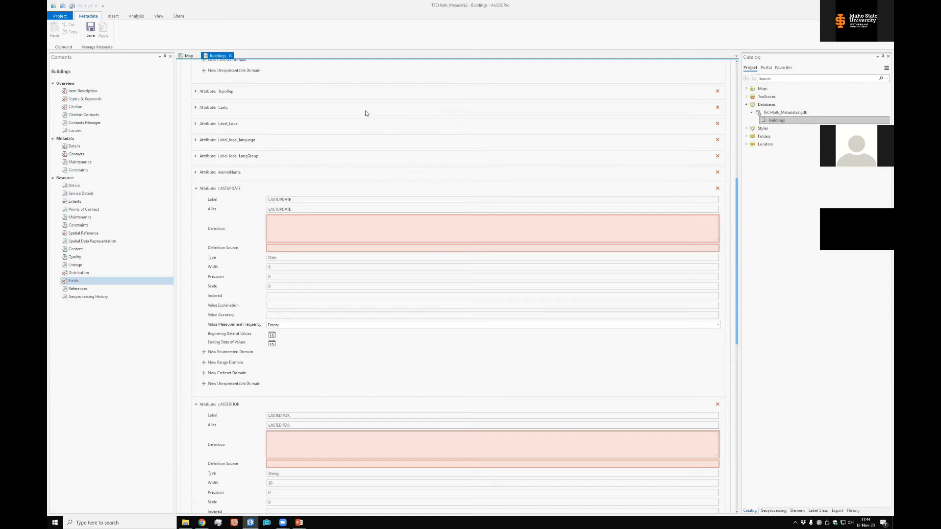
scroll(736, 215, "up", 10)
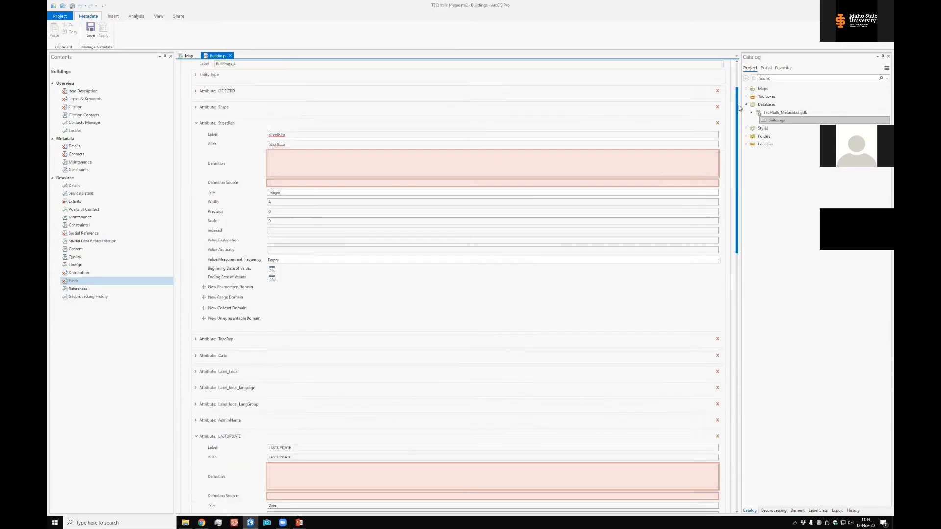
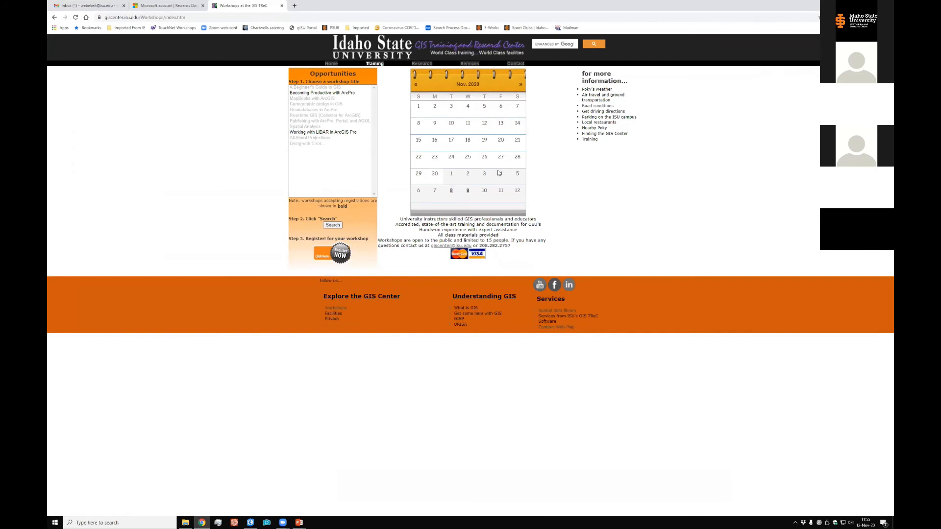
Check the December 2020 calendar and the open workshops Becoming Productive with ArcPro and Working with LiDAR in ArcGIS Pro
left_click(350, 93)
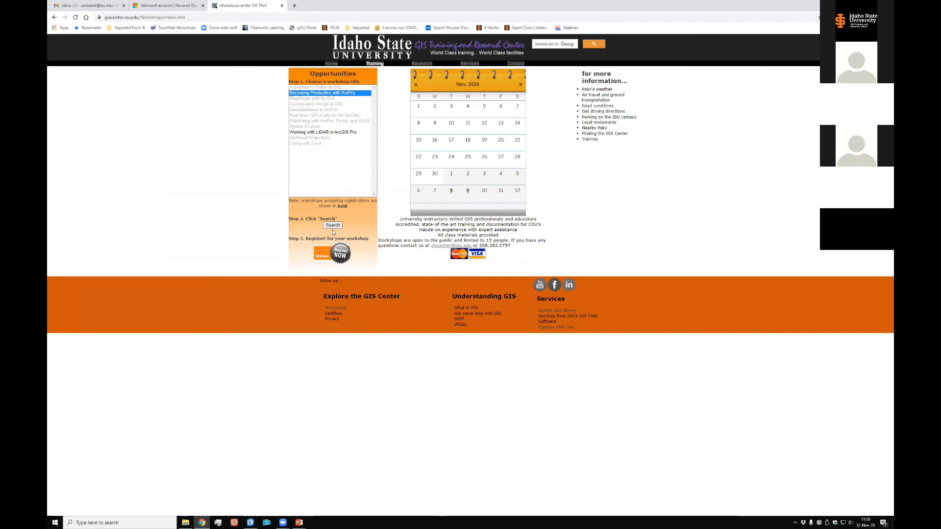
left_click(520, 85)
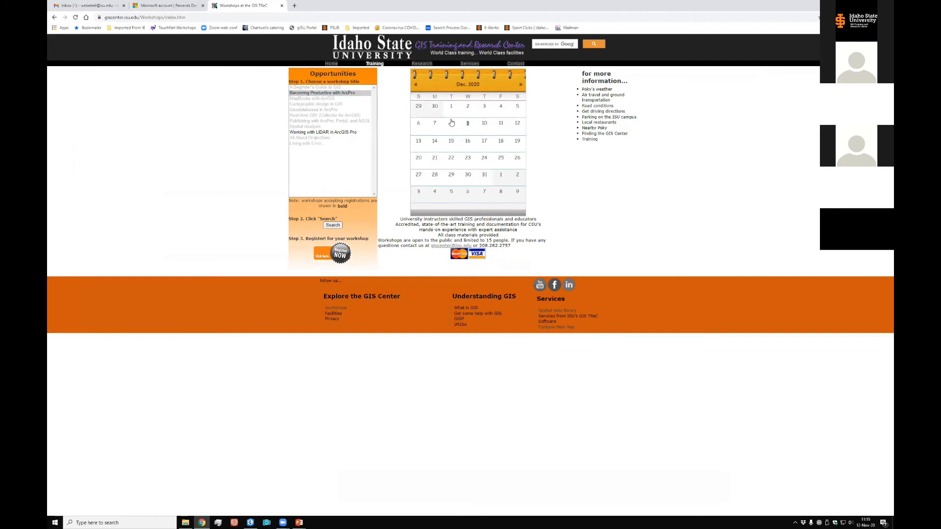
left_click(331, 132)
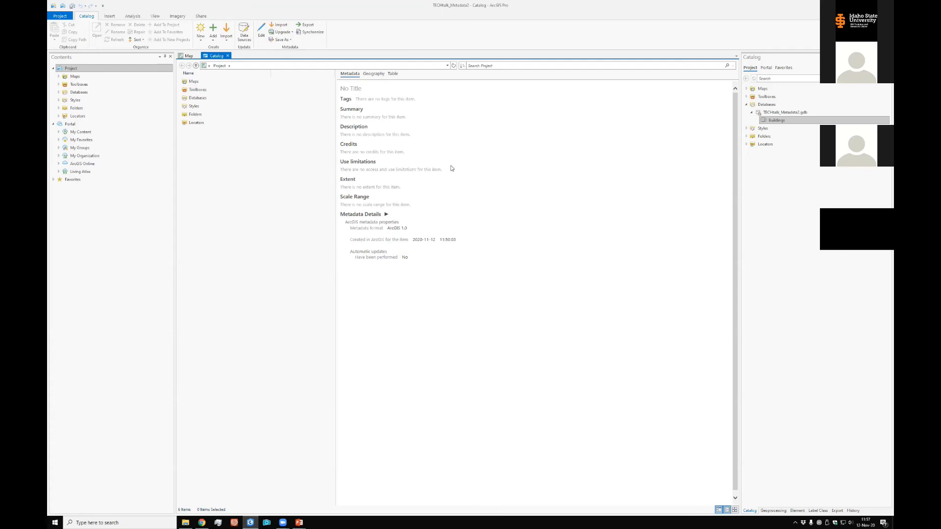
Switch to ArcGIS Pro, review the available metadata styles in the options and confirm North American Profile of ISO19115 2003
left_click(480, 150)
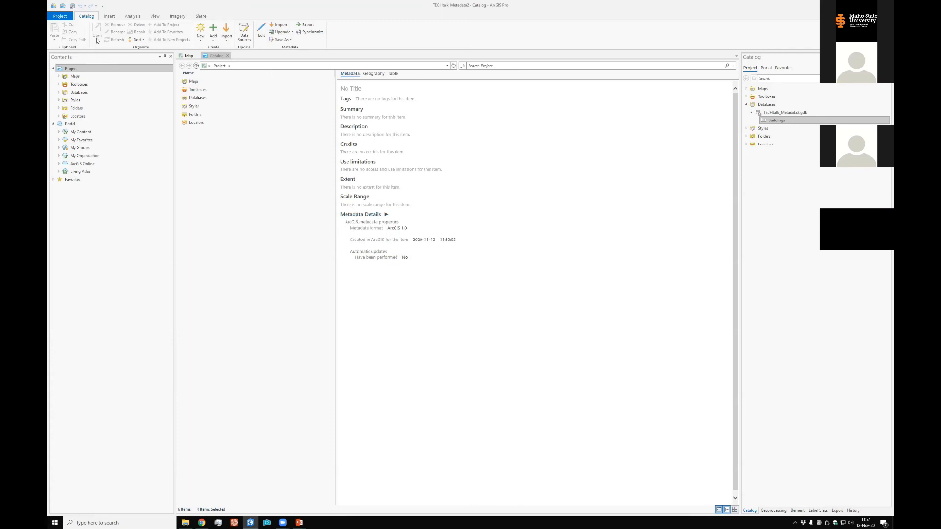
left_click(60, 15)
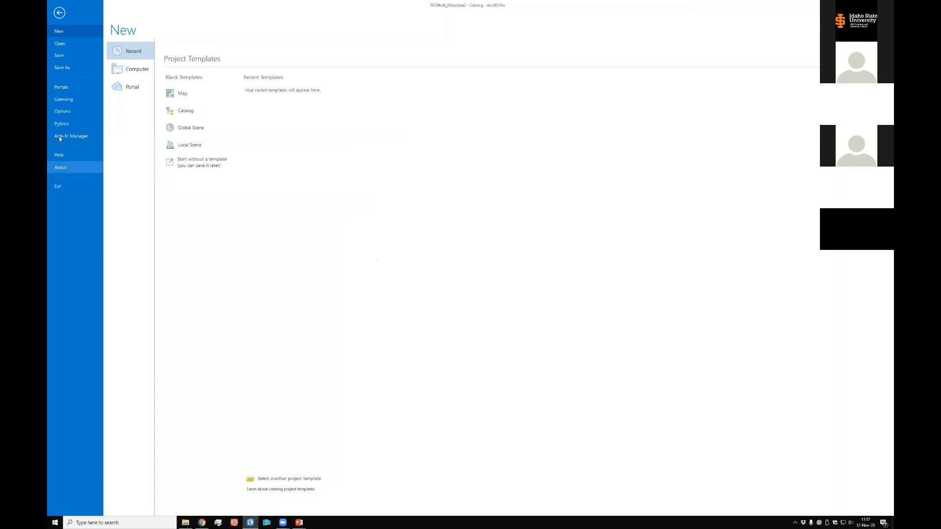
left_click(63, 111)
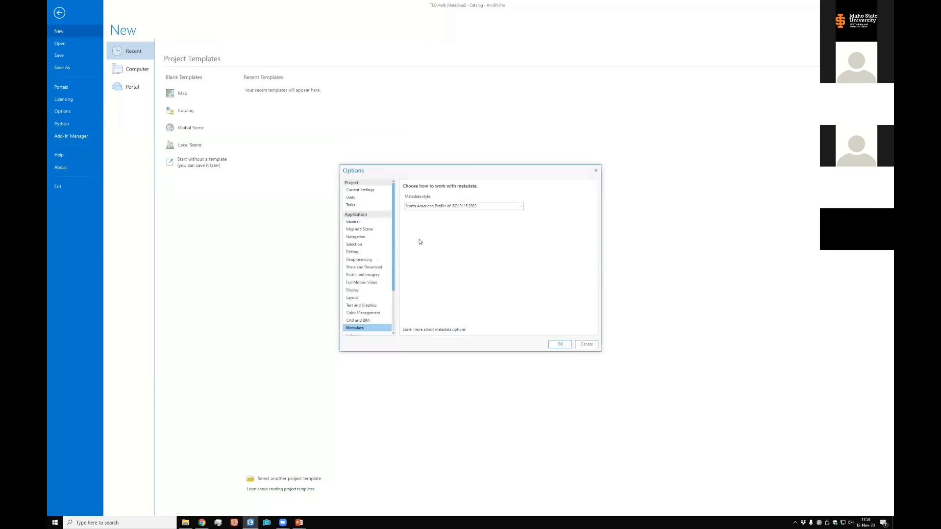
left_click(521, 206)
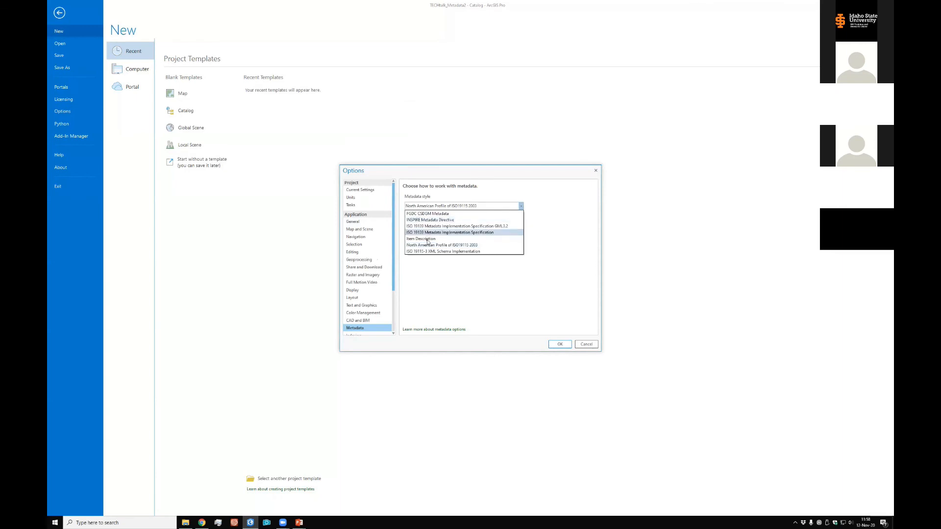
left_click(461, 245)
left_click(562, 345)
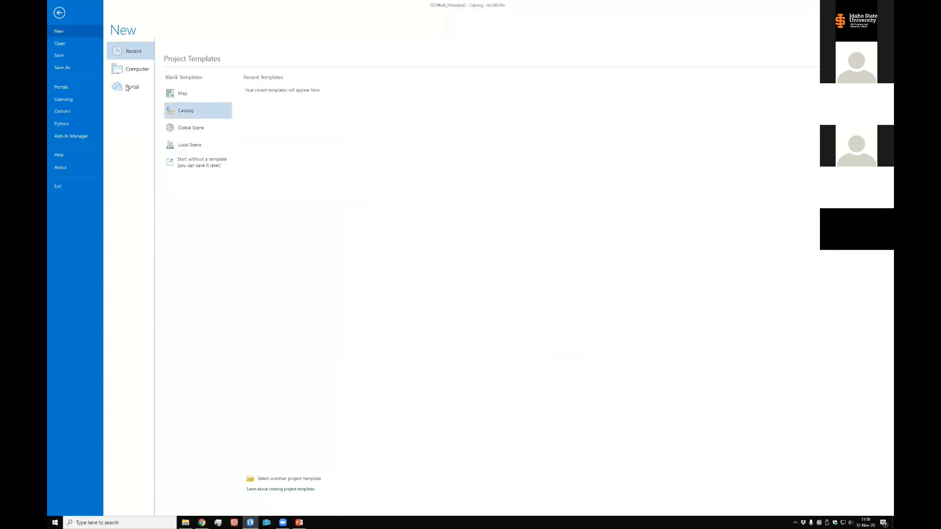
left_click(60, 14)
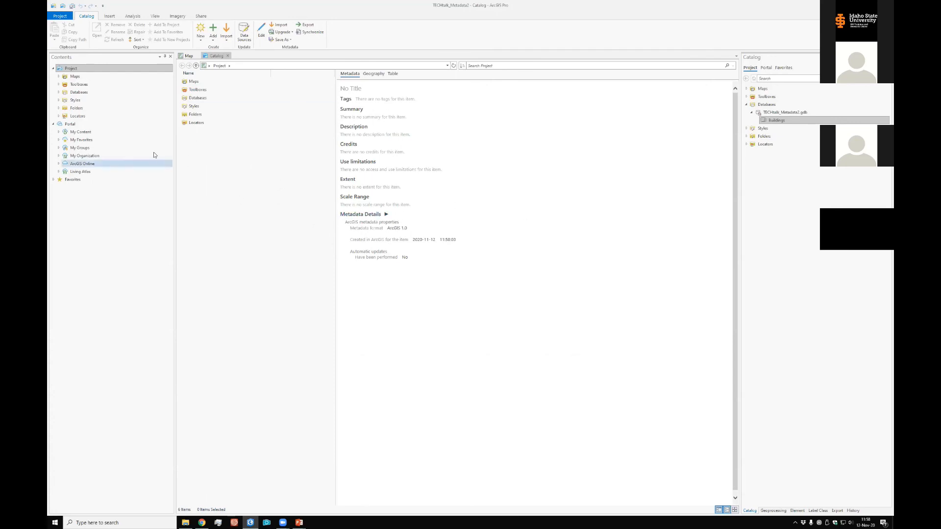
Browse the project databases into TECHtalk_Metadata2.gdb and display the metadata of the Buildings feature class
left_click(186, 101)
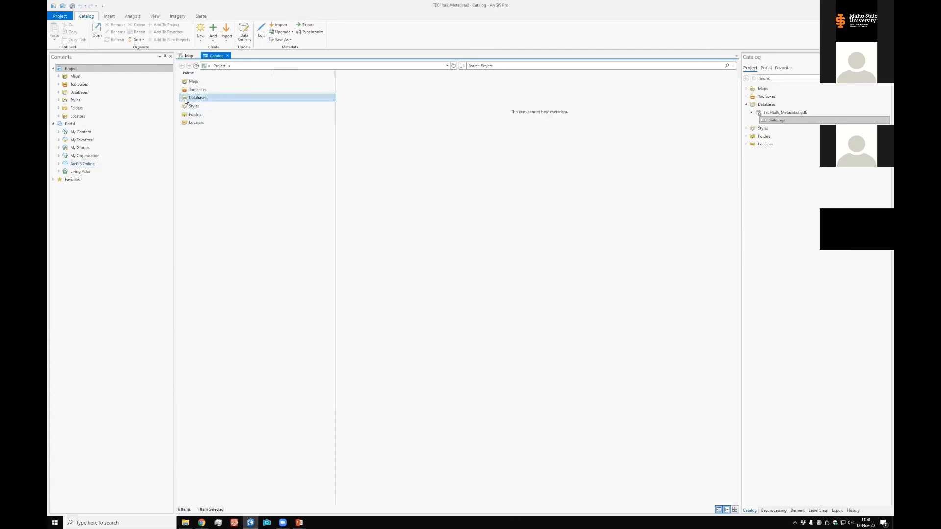
double_click(186, 101)
left_click(195, 81)
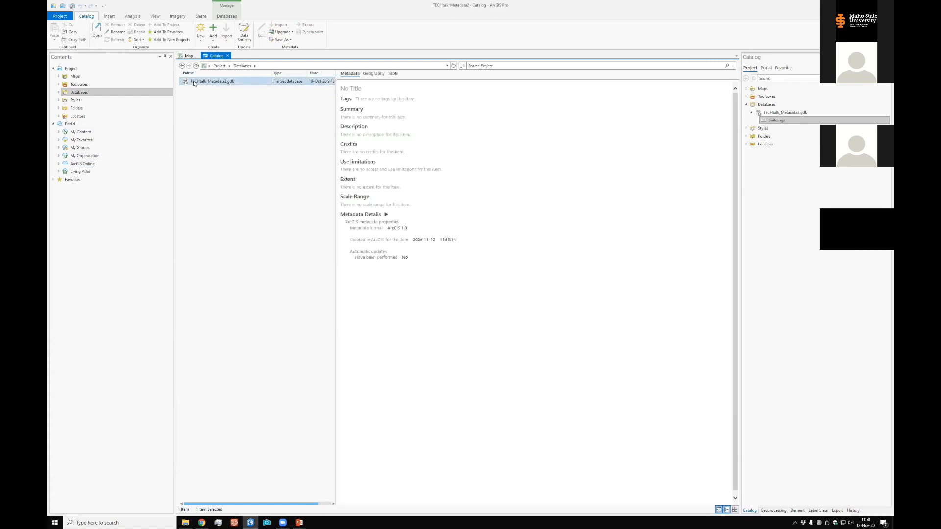
double_click(193, 82)
left_click(194, 82)
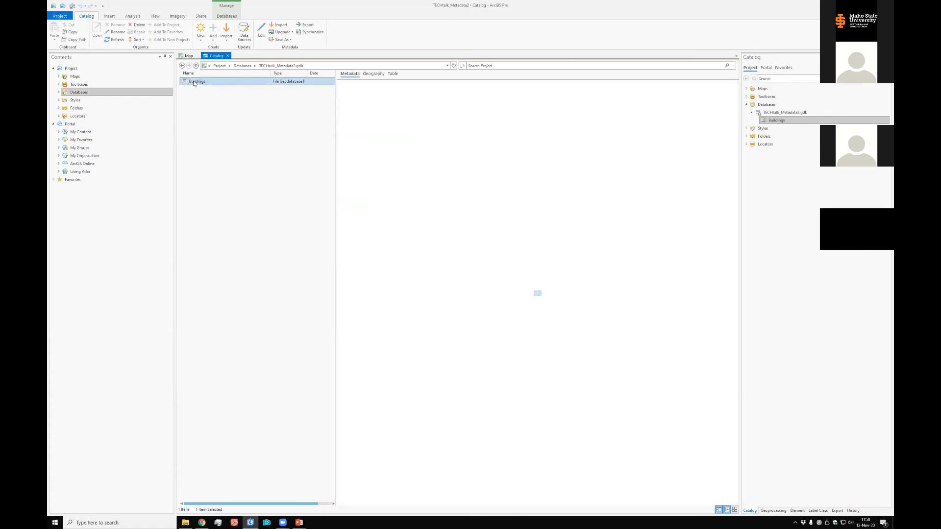
Search the displayed Buildings metadata for the text "pocatello"
left_click(552, 186)
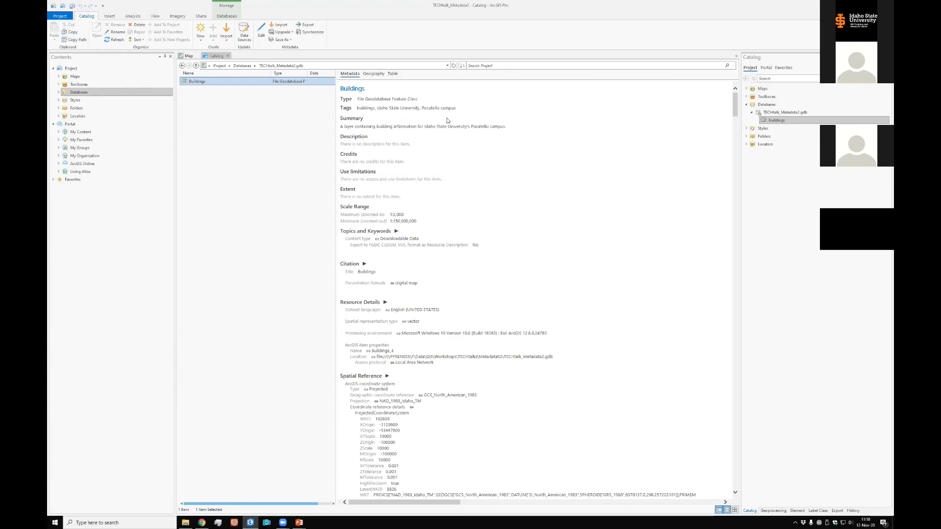
key("ctrl+f")
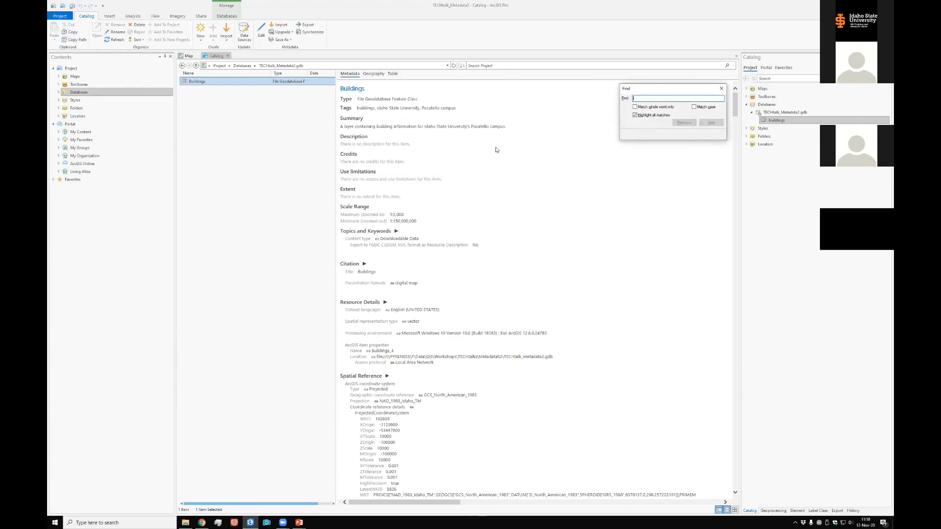
type("pocatello")
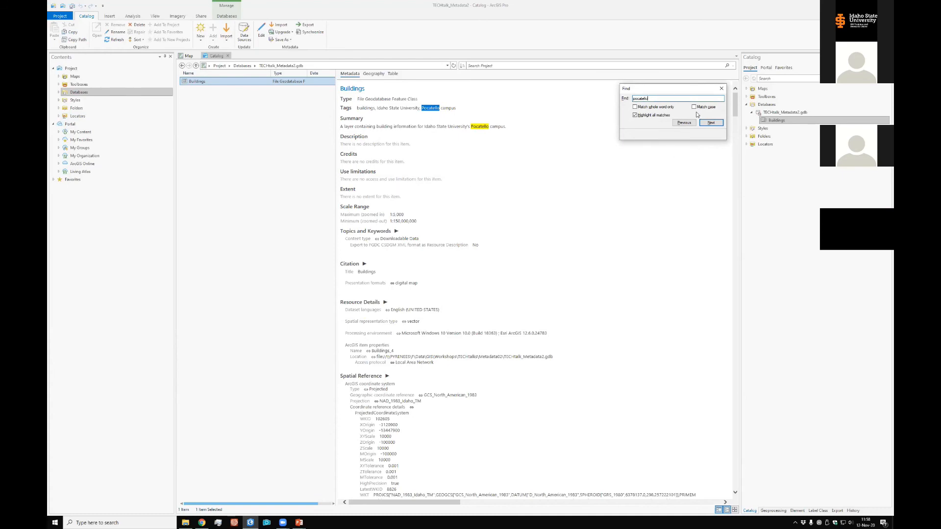
left_click(438, 147)
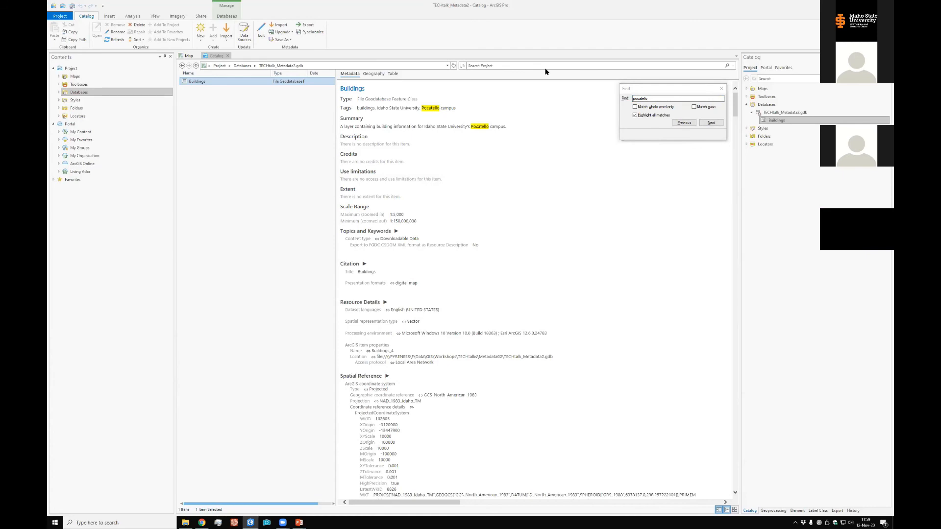
Open the Buildings metadata for editing, try the search for "pocatello" on the Item Description page, and close the search
left_click(261, 31)
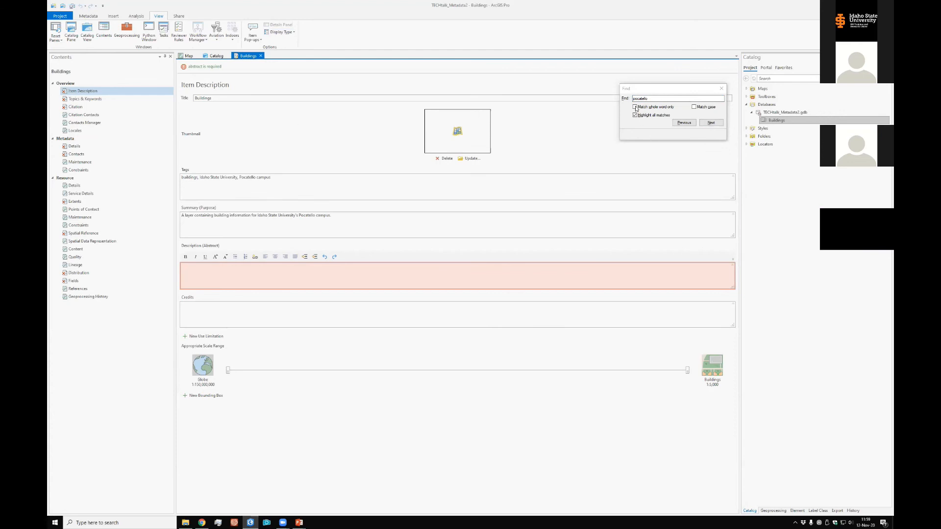
left_click(707, 124)
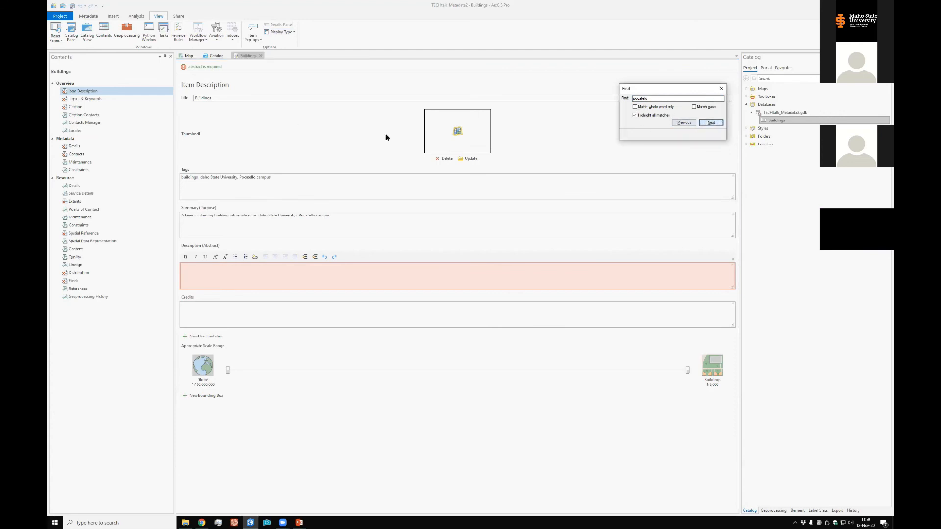
left_click(296, 131)
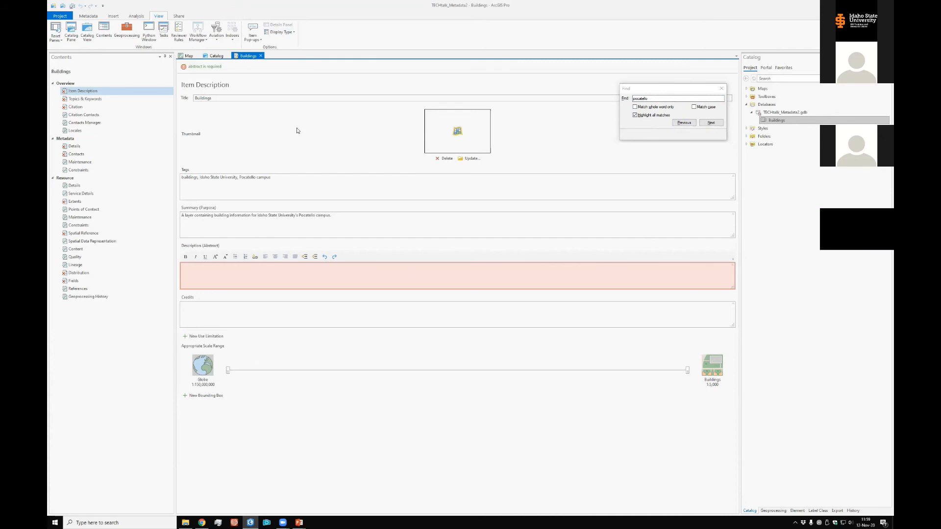
left_click(625, 98)
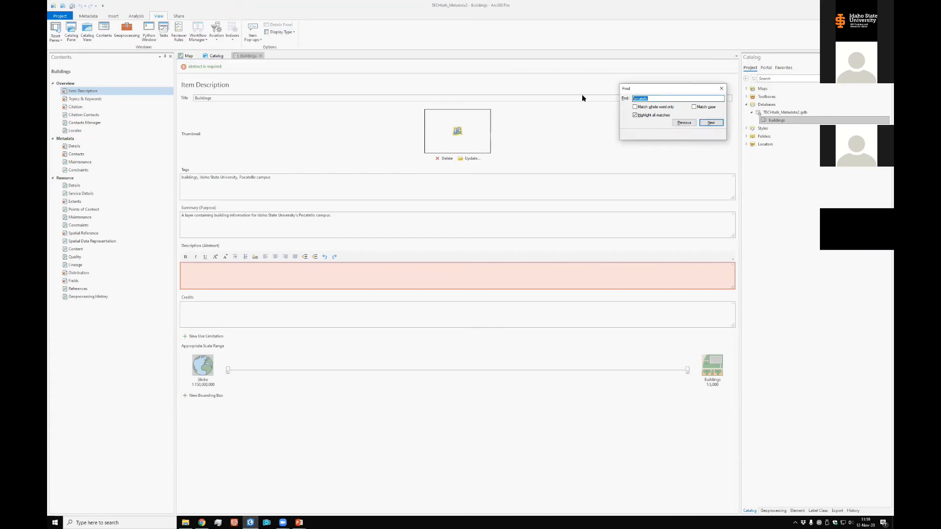
type("poca")
left_click(721, 89)
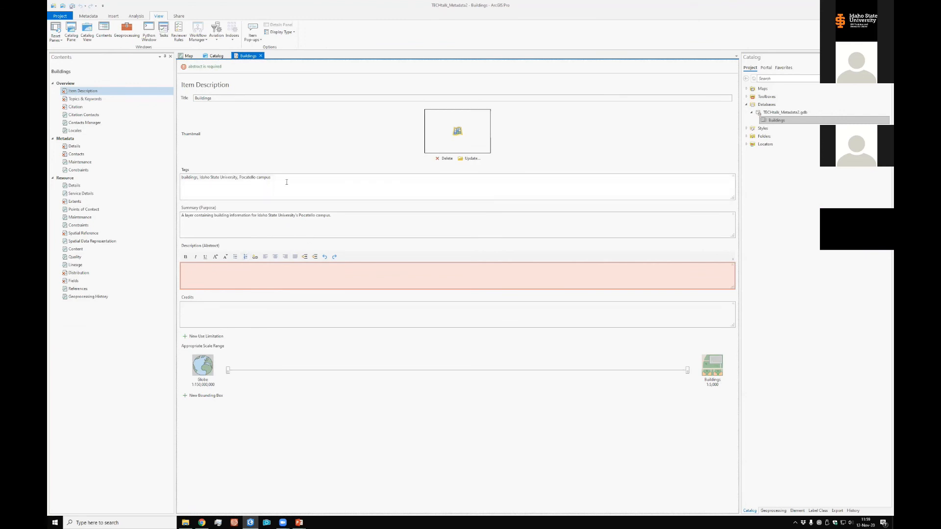
Copy the Tags text "buildings, Idaho State University, Pocatello campus" into the Description (Abstract) of the Buildings metadata
left_click_drag(276, 179, 143, 181)
key("ctrl+c")
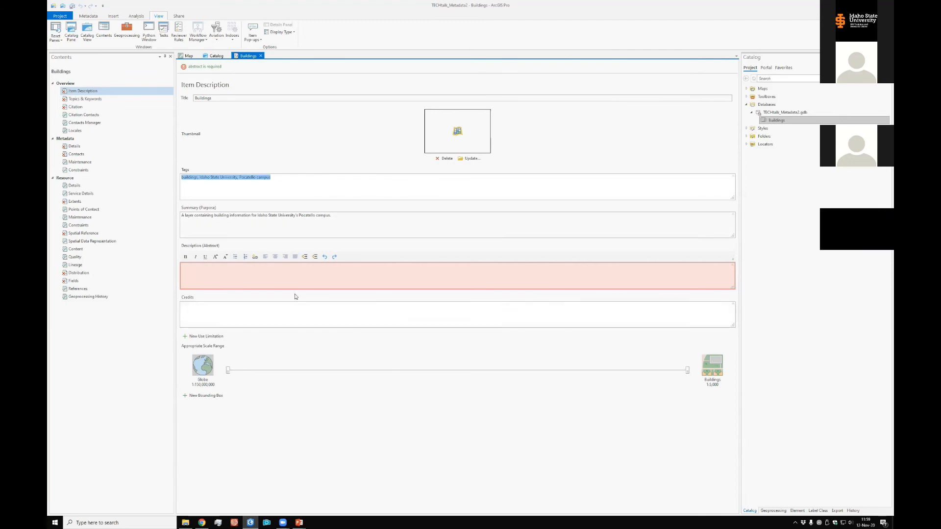
left_click(247, 279)
key("ctrl+v")
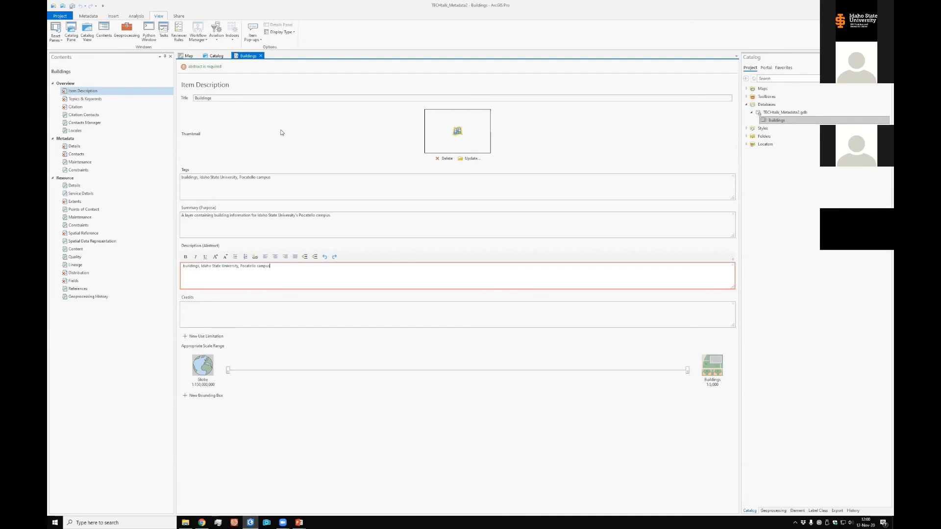
left_click(86, 18)
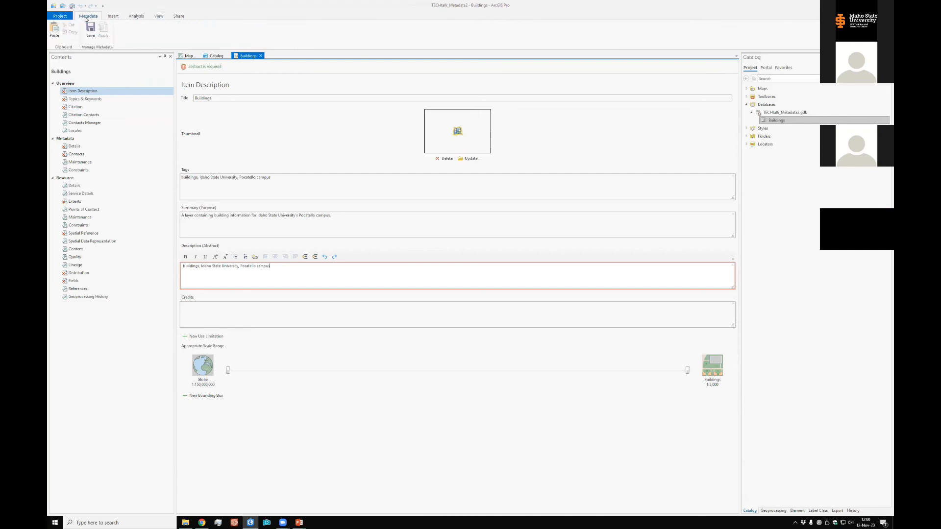